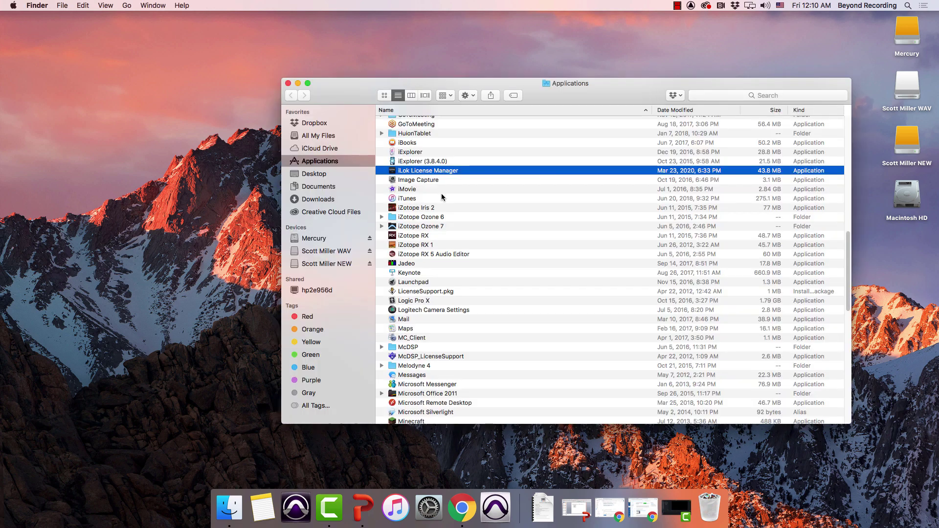
# Launch iLok License Manager and sign in so the account's 29 licenses load.
pyautogui.press('super+o')
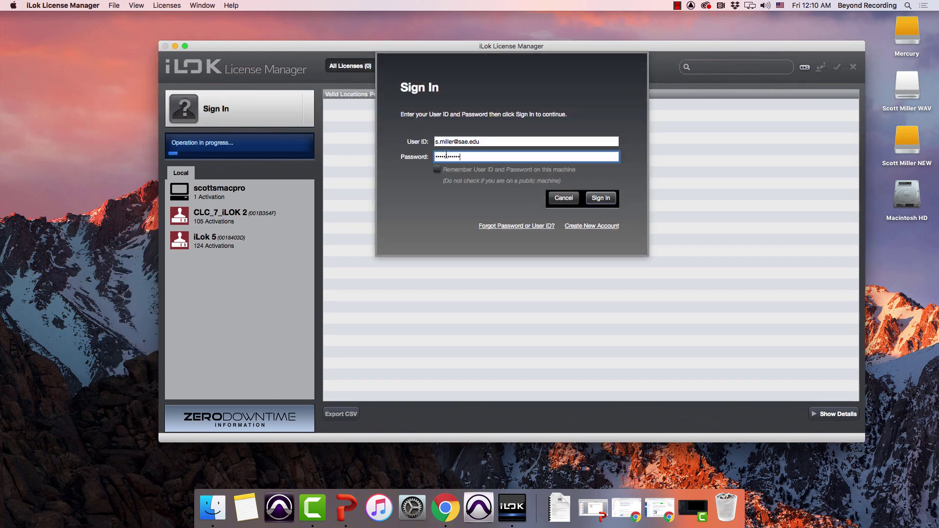
pyautogui.press('Return')
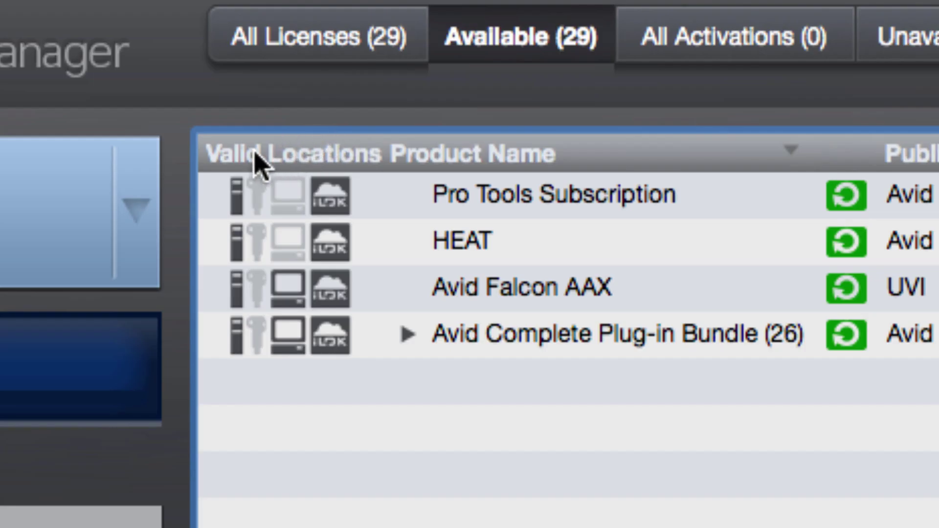
pyautogui.click(319, 190)
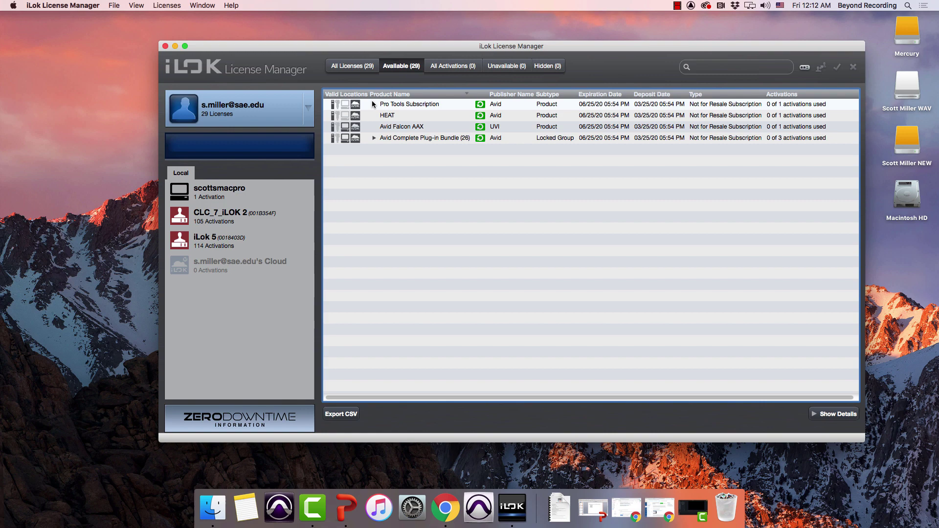
# Start a cloud session for the account via File > Open Your Cloud Session and confirm it.
pyautogui.click(114, 5)
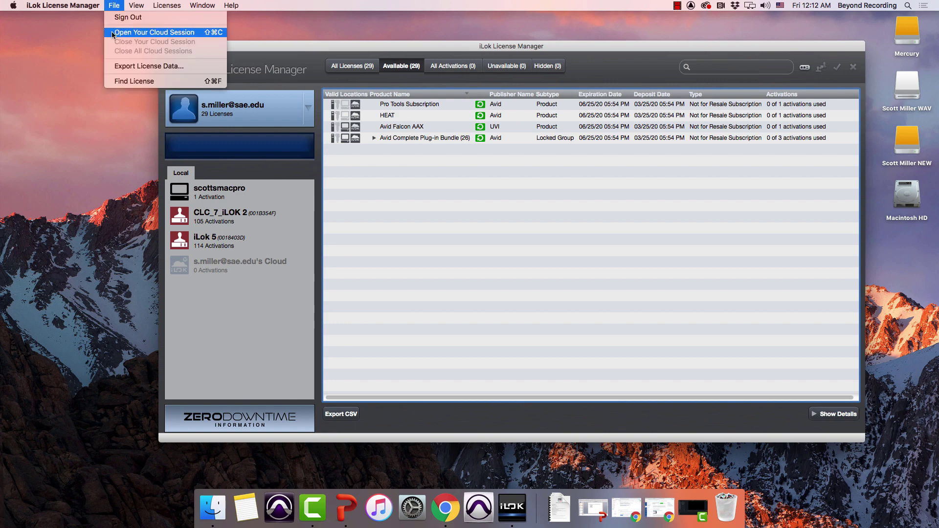
pyautogui.click(112, 35)
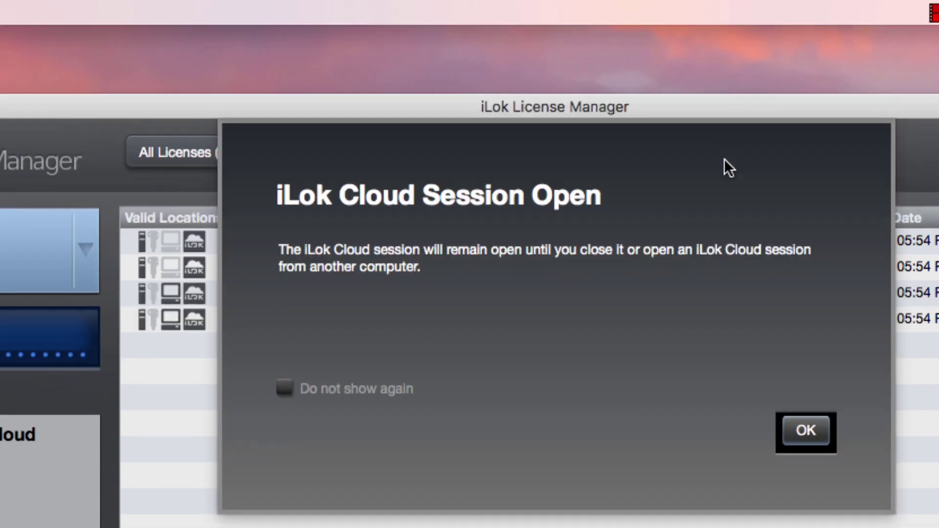
pyautogui.press('Return')
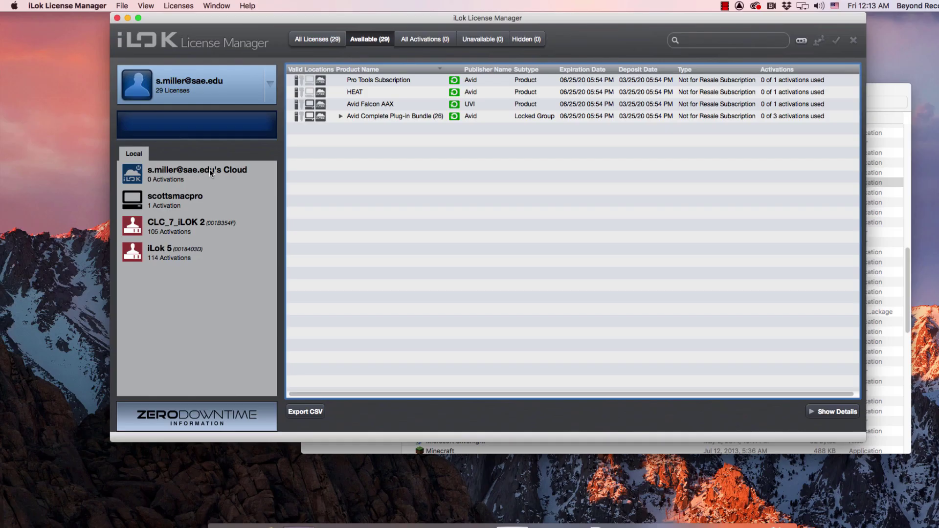
# Select the Cloud location under Local and show its details, revealing Managed mode.
pyautogui.click(209, 169)
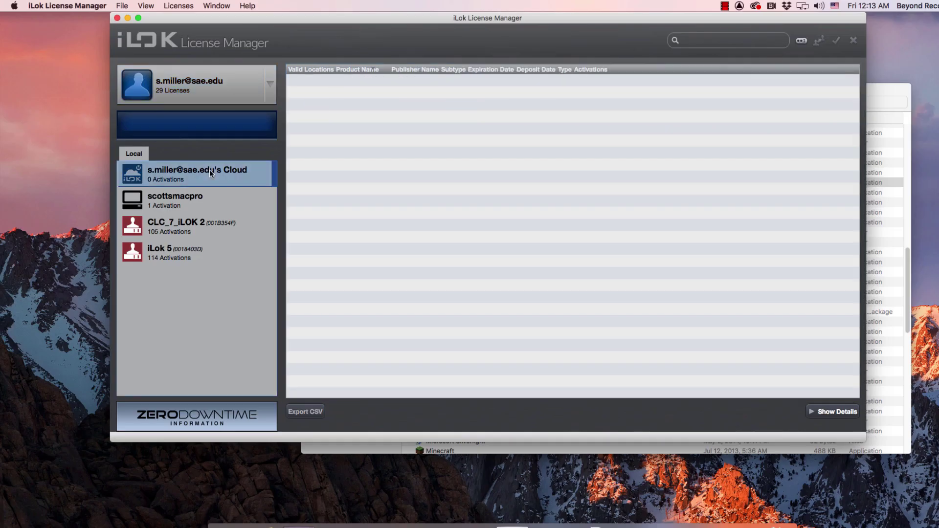
pyautogui.click(190, 182)
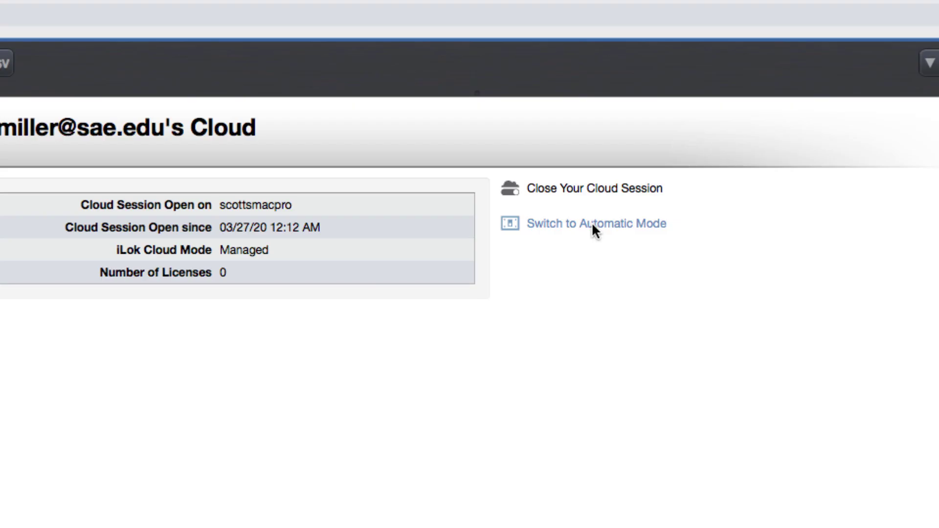
# Switch the iLok Cloud to Automatic Mode and agree, activating all 29 cloud-enabled licenses.
pyautogui.click(591, 222)
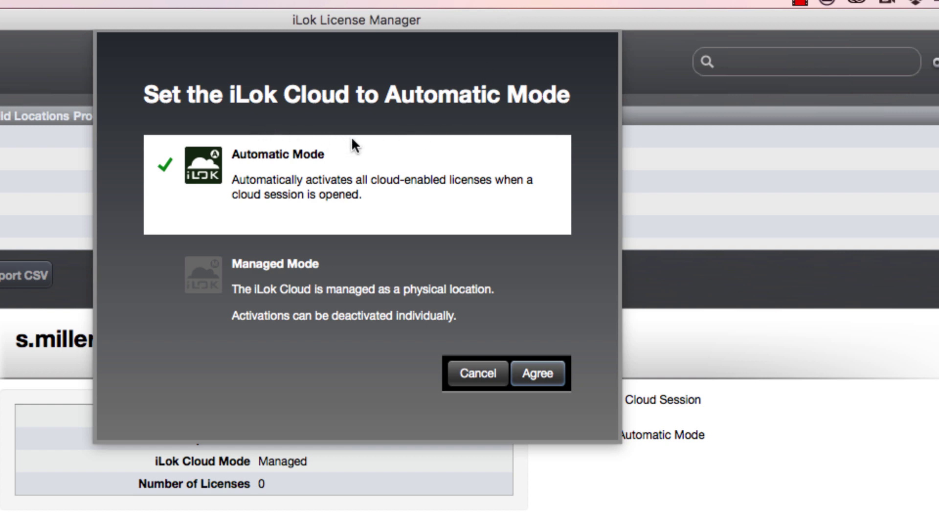
pyautogui.click(530, 371)
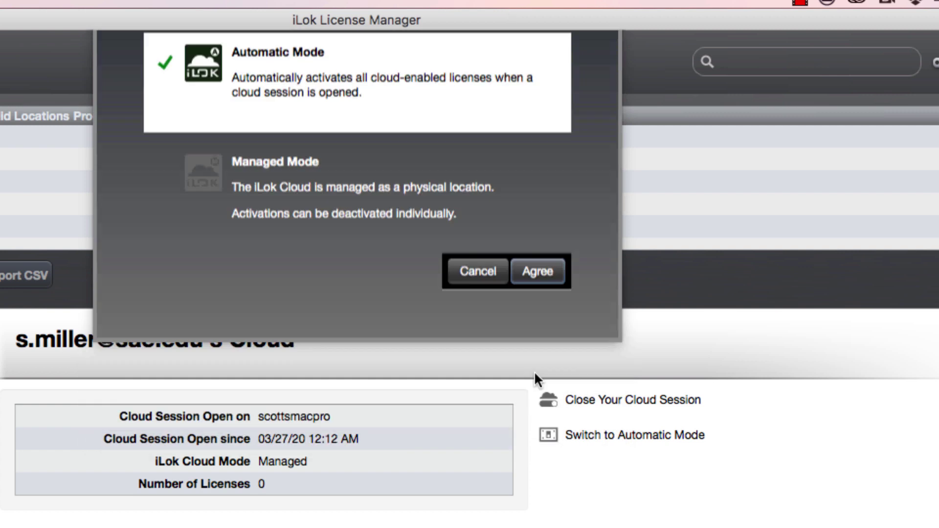